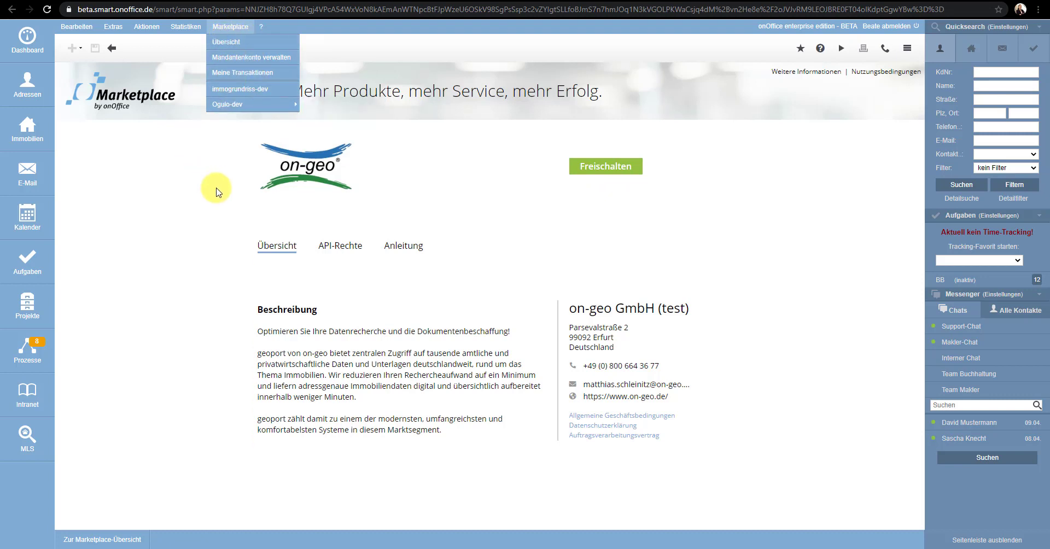
Step: Open property Haus-BB-22 from the property list and view its marketplace provider actions, choosing immogrundriss-dev
left_click(34, 137)
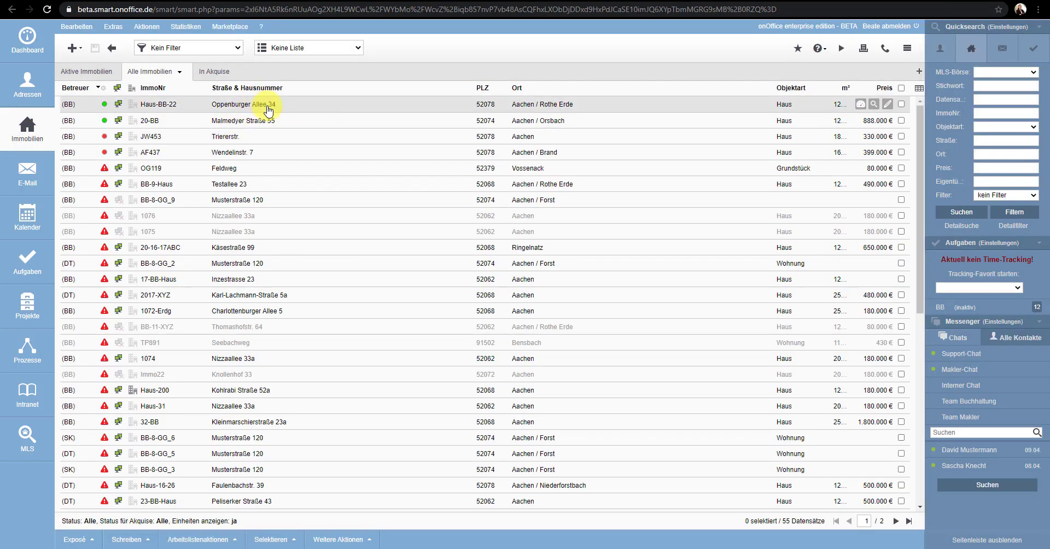
left_click(269, 110)
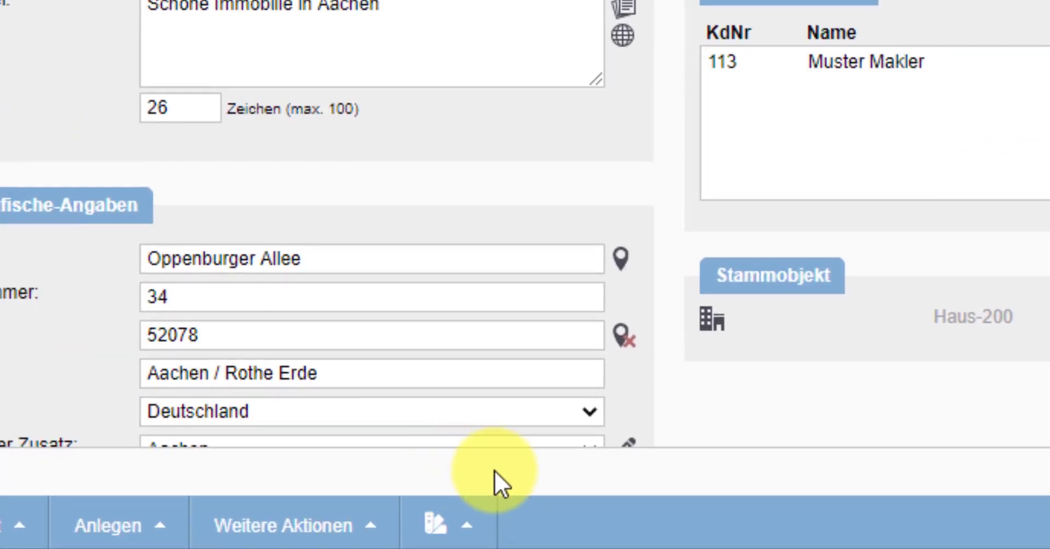
left_click(473, 526)
mouse_move(493, 438)
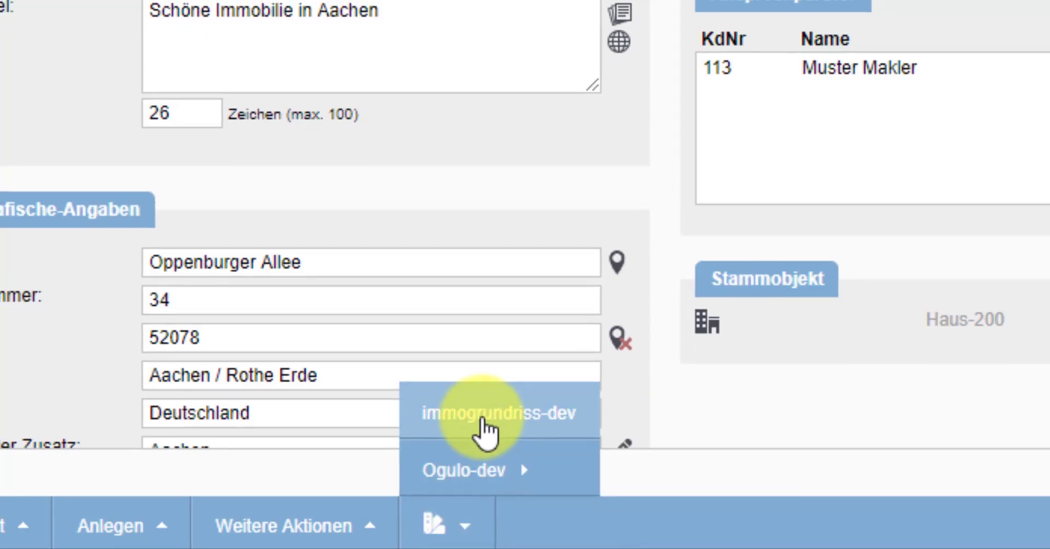
left_click(487, 427)
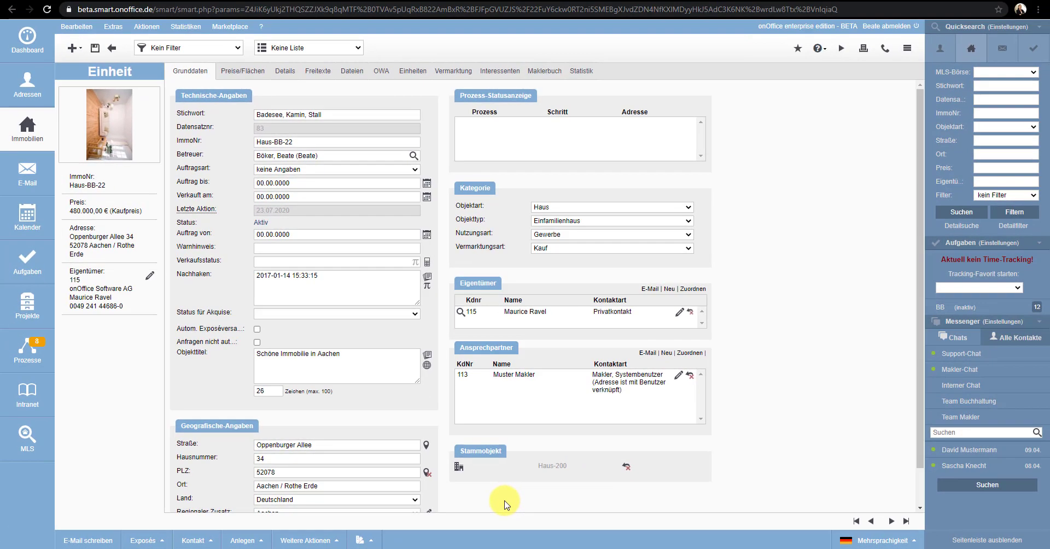
Step: Return to the property list from the dashboard and open the internal files of property Haus-BB-22
left_click(37, 48)
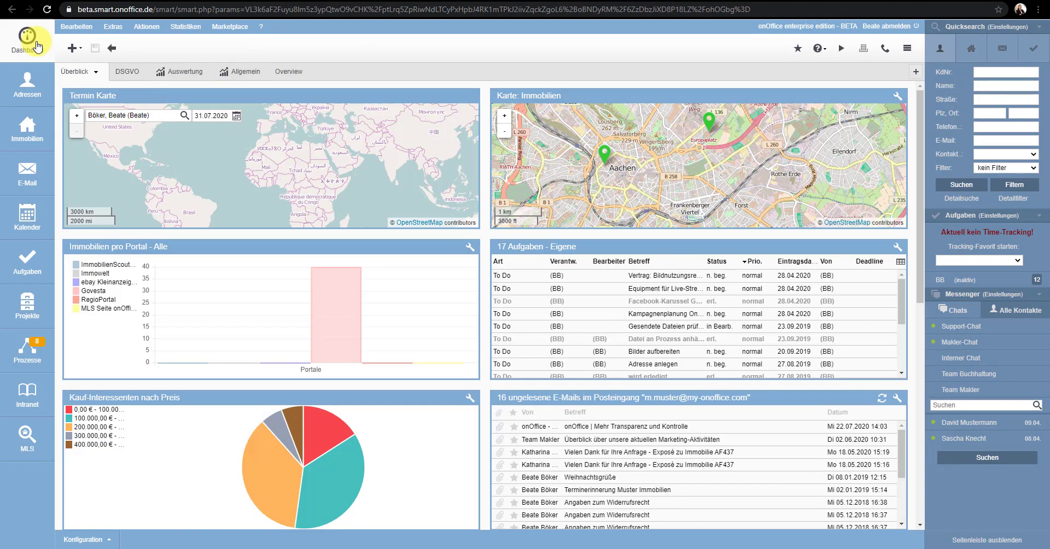
left_click(39, 135)
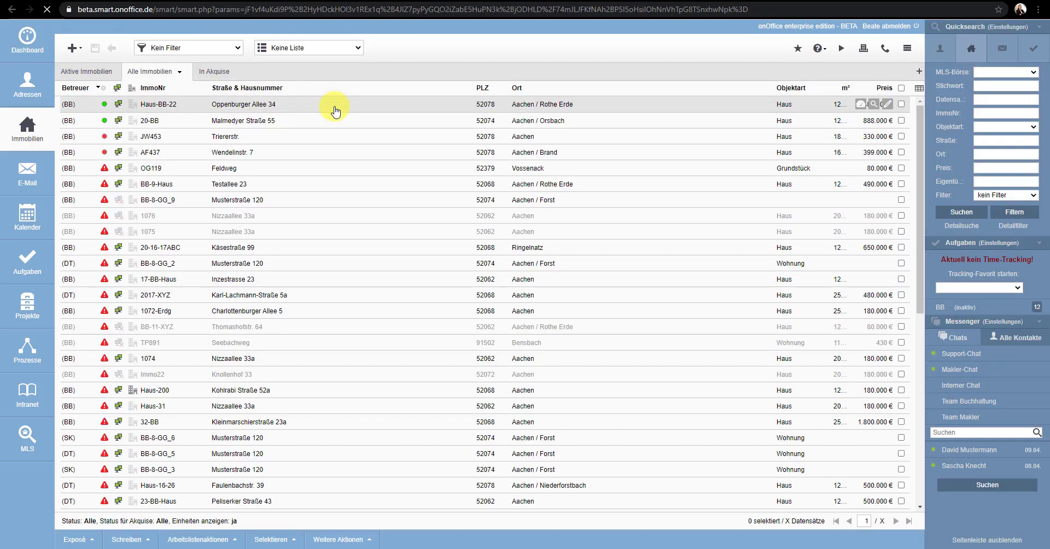
left_click(339, 107)
left_click(352, 71)
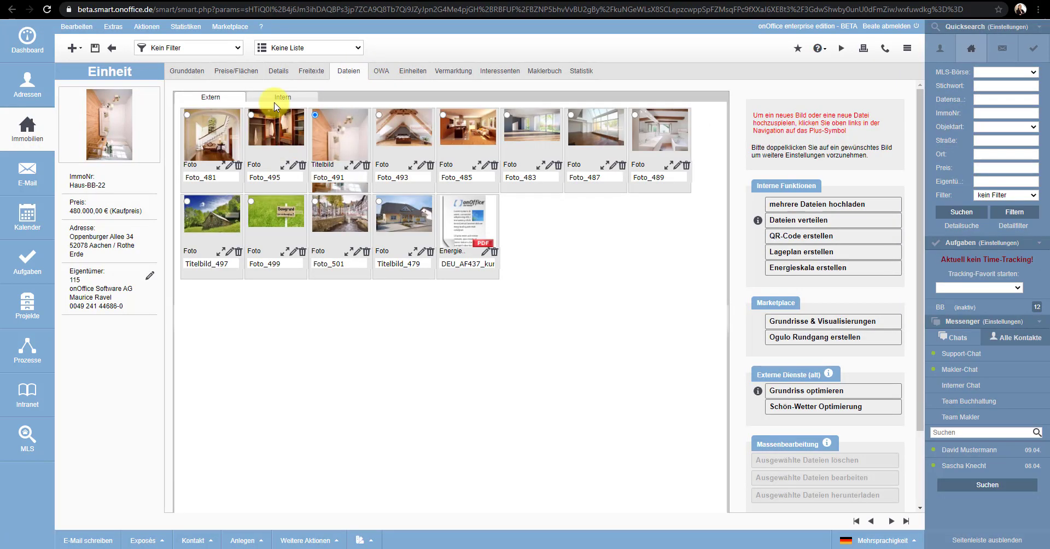
left_click(277, 99)
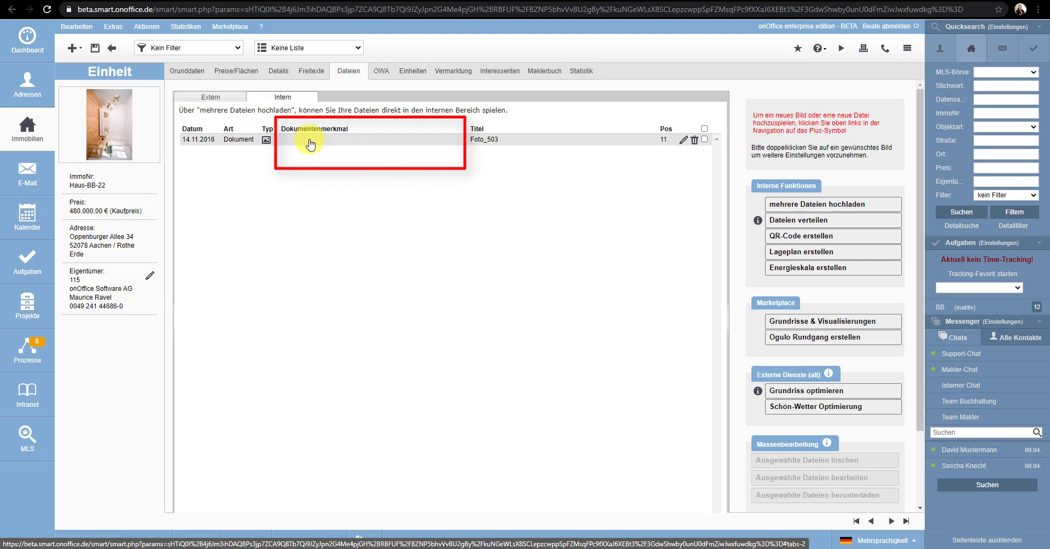
Step: Save the internal file Foto_503 with the document characteristic Mietvertrag and sort the internal files by Dokumentenmerkmal
double_click(311, 141)
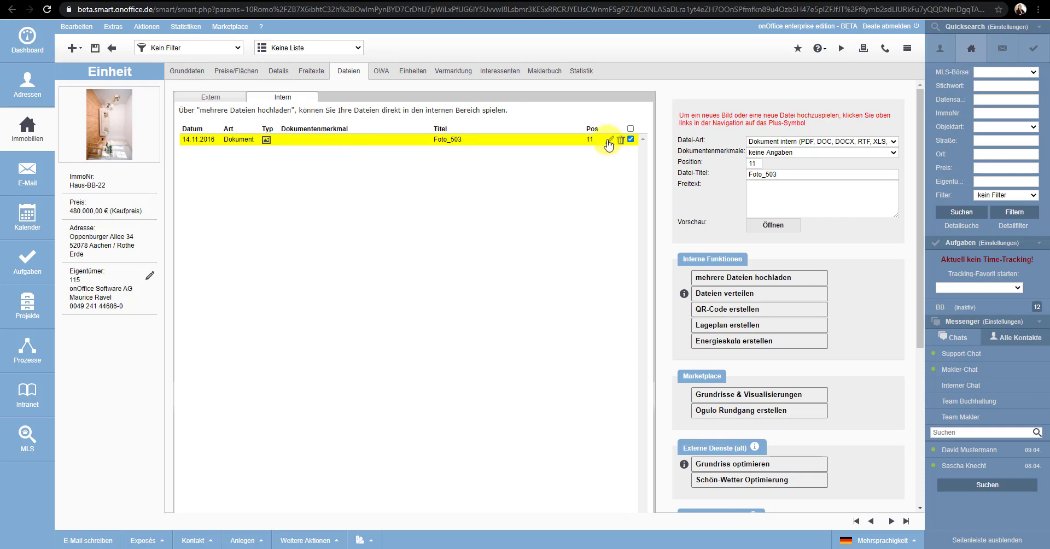
left_click(774, 155)
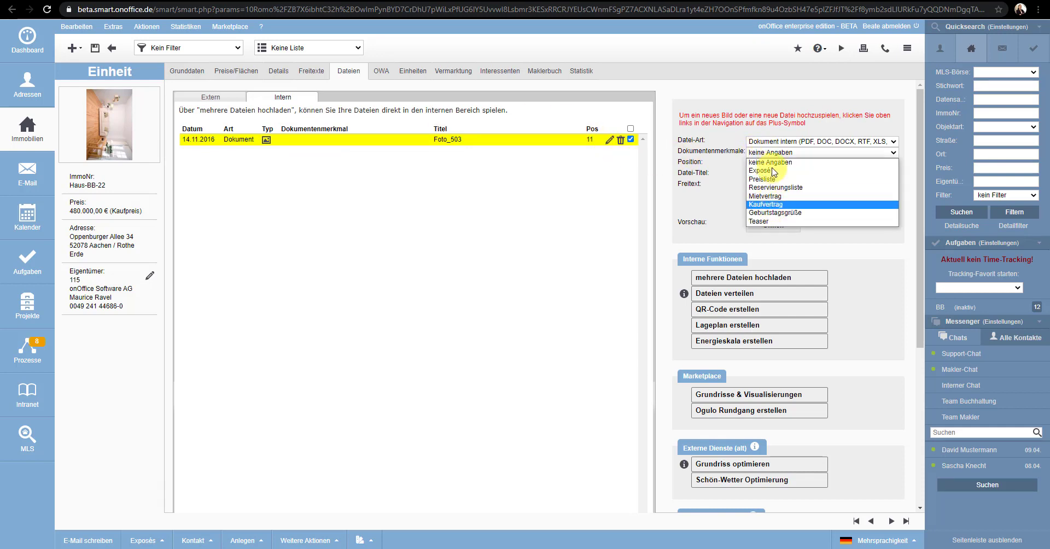
left_click(683, 168)
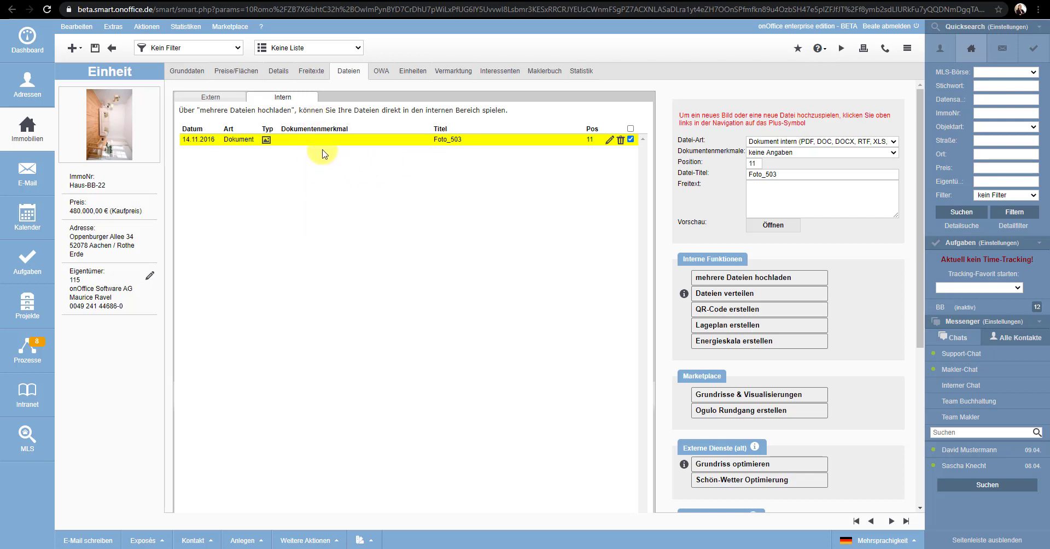
left_click(760, 154)
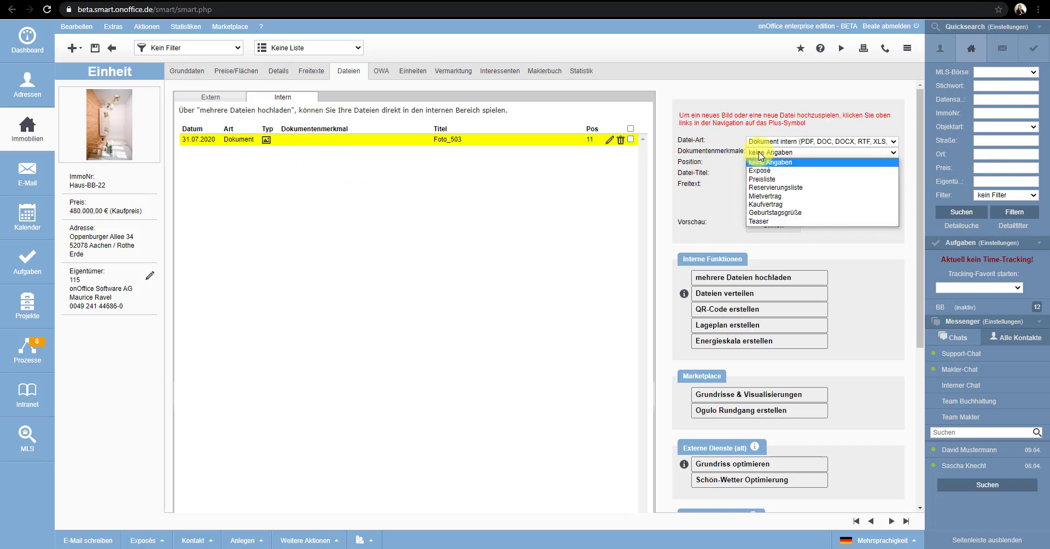
left_click(780, 197)
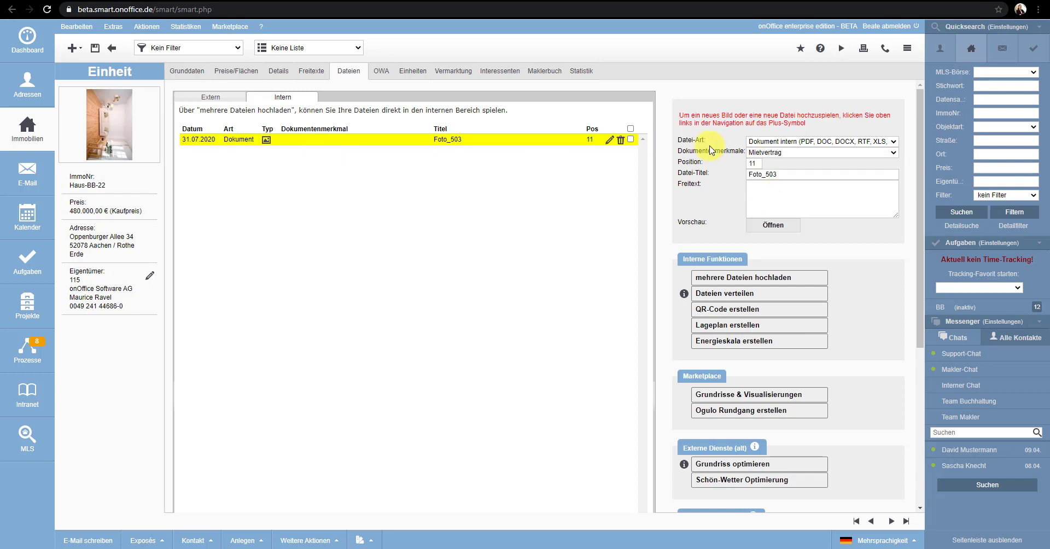
left_click(94, 48)
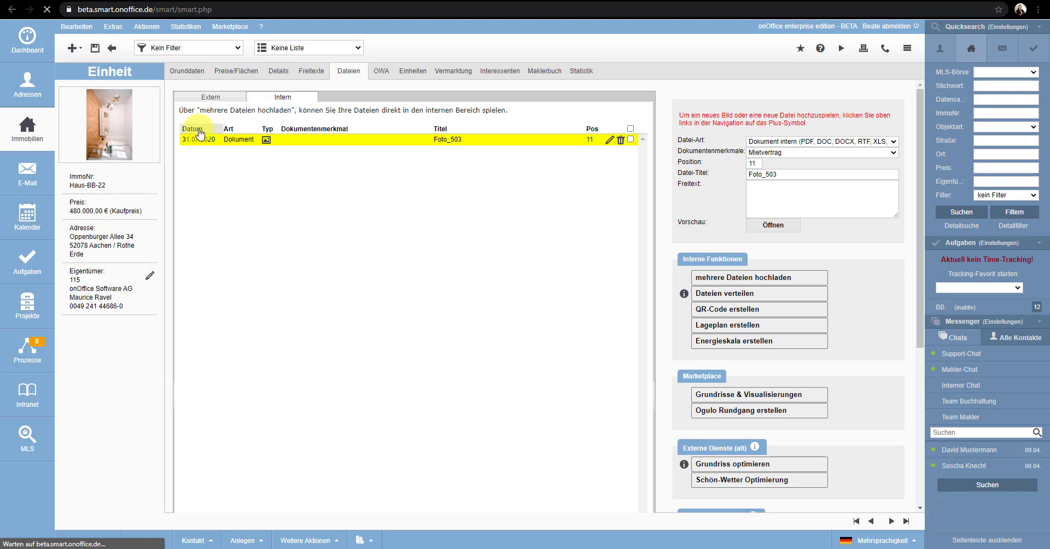
left_click(281, 97)
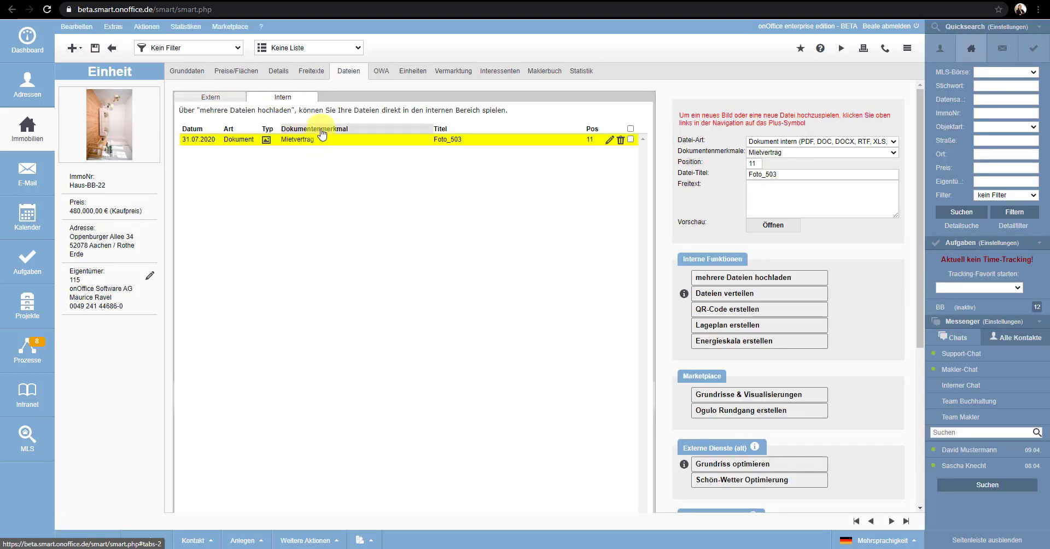
left_click(321, 130)
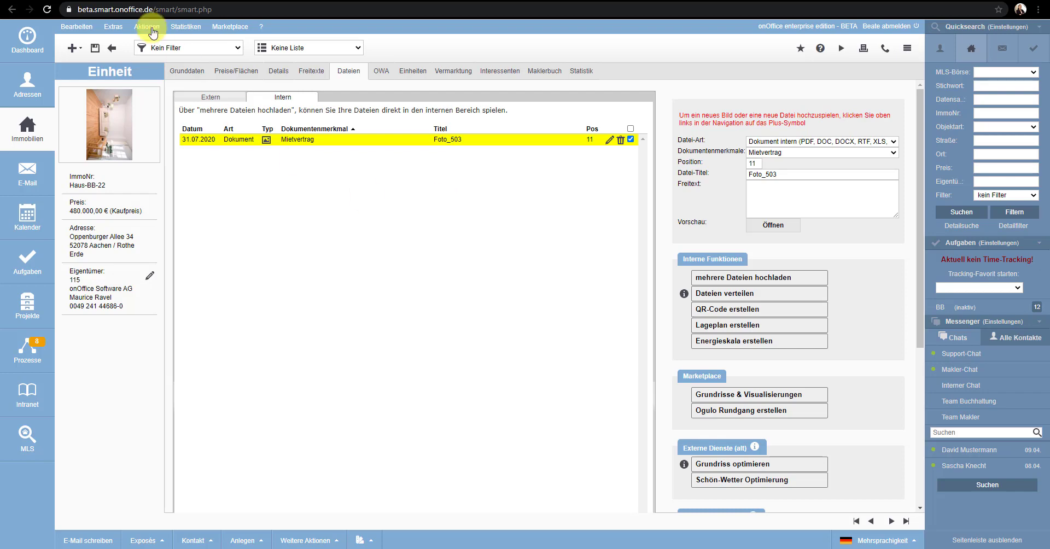
Step: Open the Govesta portal in the basic settings and review the transfer formats it offers
left_click(113, 26)
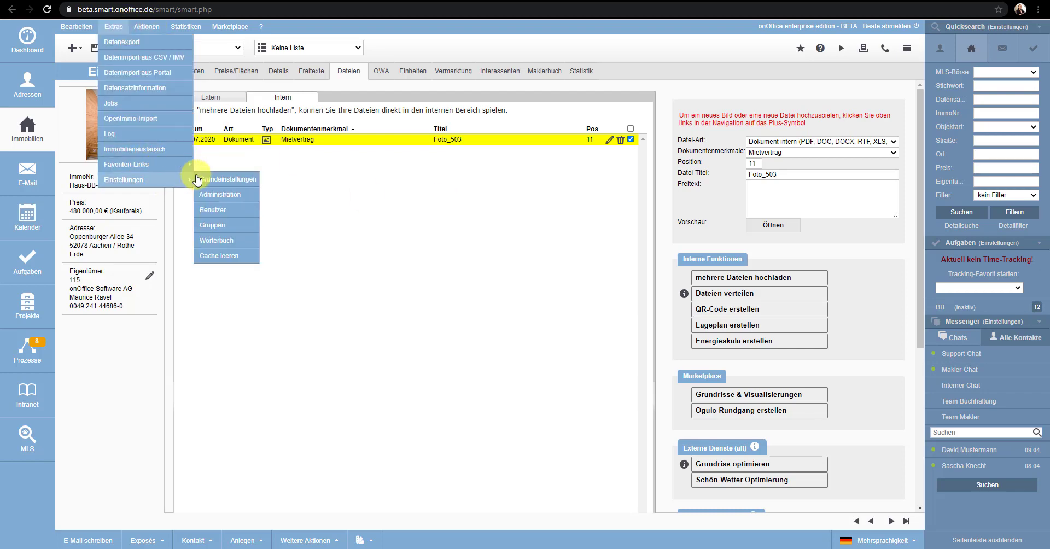
left_click(212, 180)
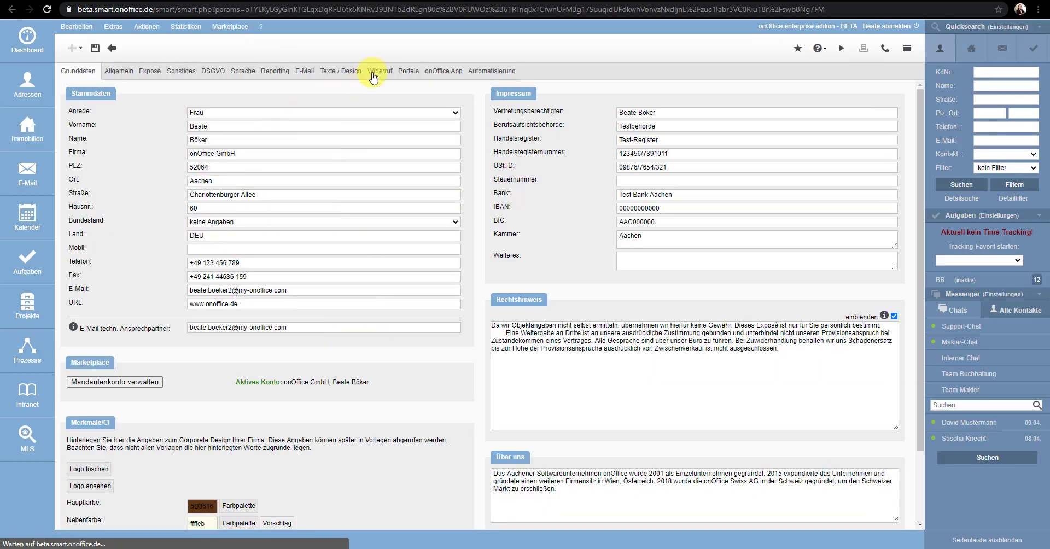
left_click(407, 72)
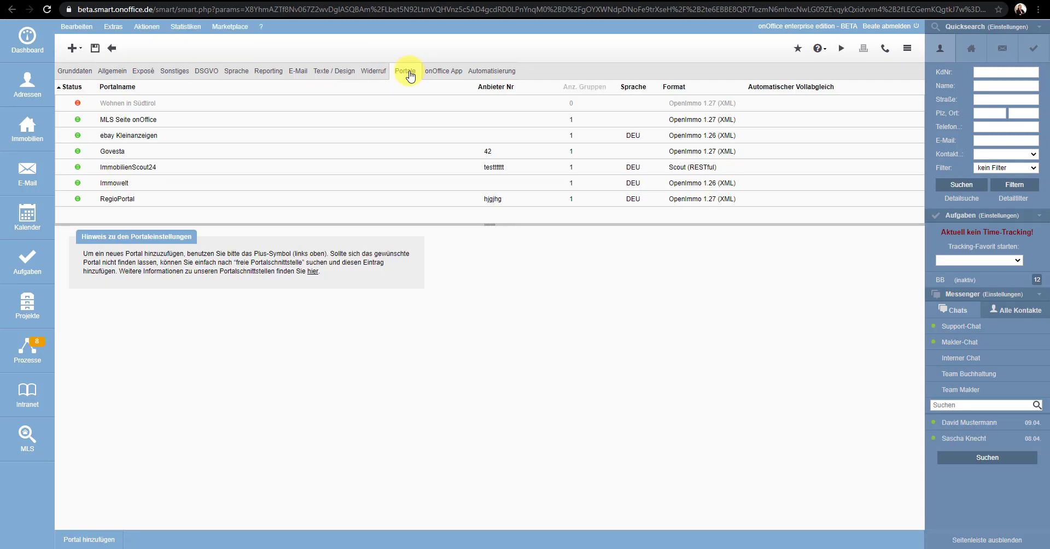
left_click(198, 155)
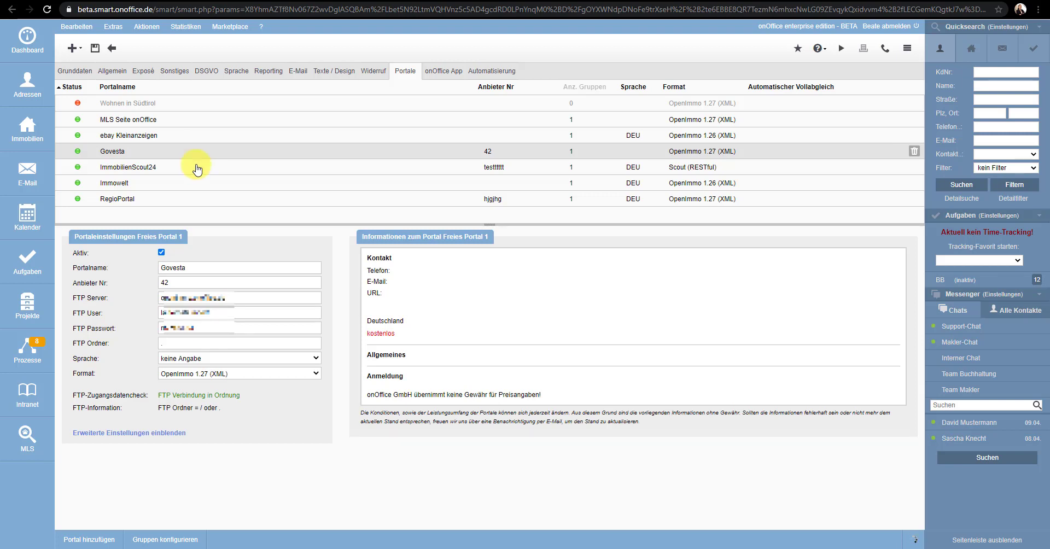
left_click(295, 375)
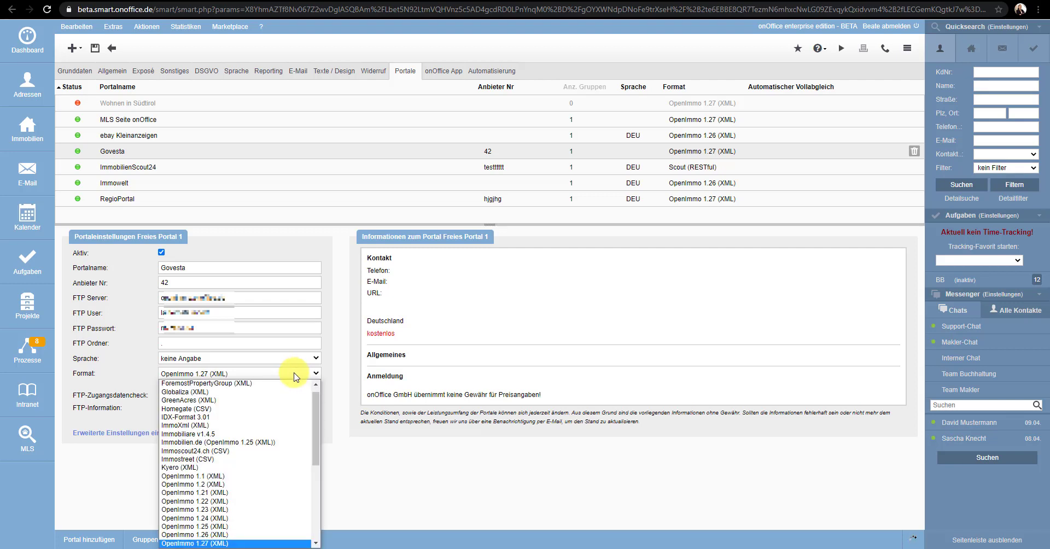
left_click(292, 378)
left_click(299, 377)
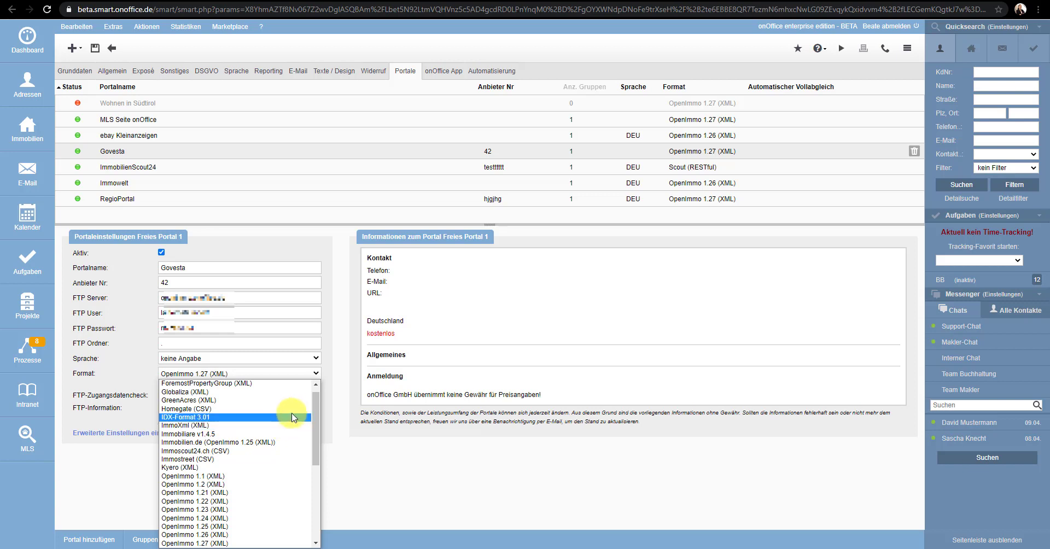
left_click(340, 383)
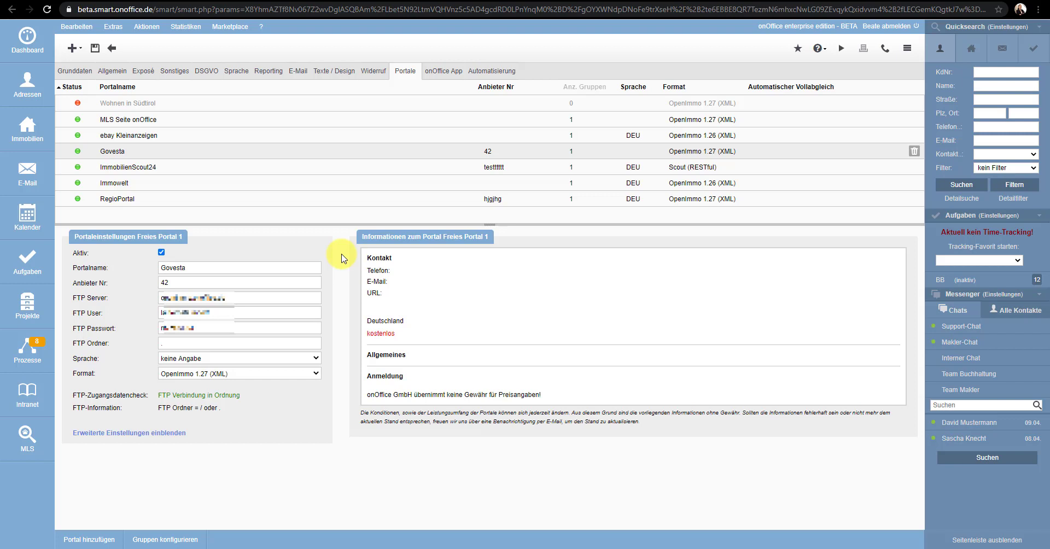
Step: Grant an onOffice support employee access to the system for a period of 1 Stunde and confirm the activation
left_click(262, 27)
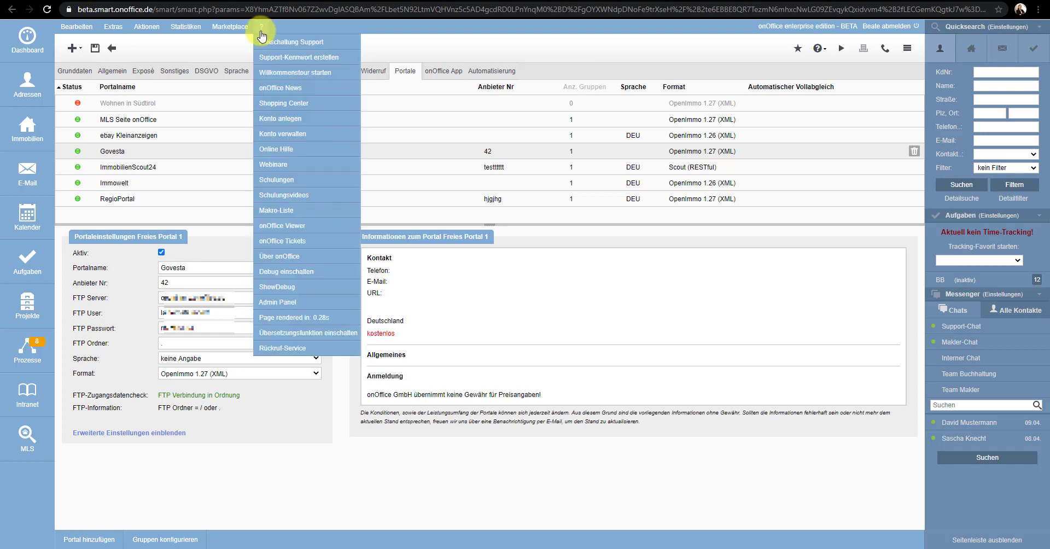
left_click(335, 49)
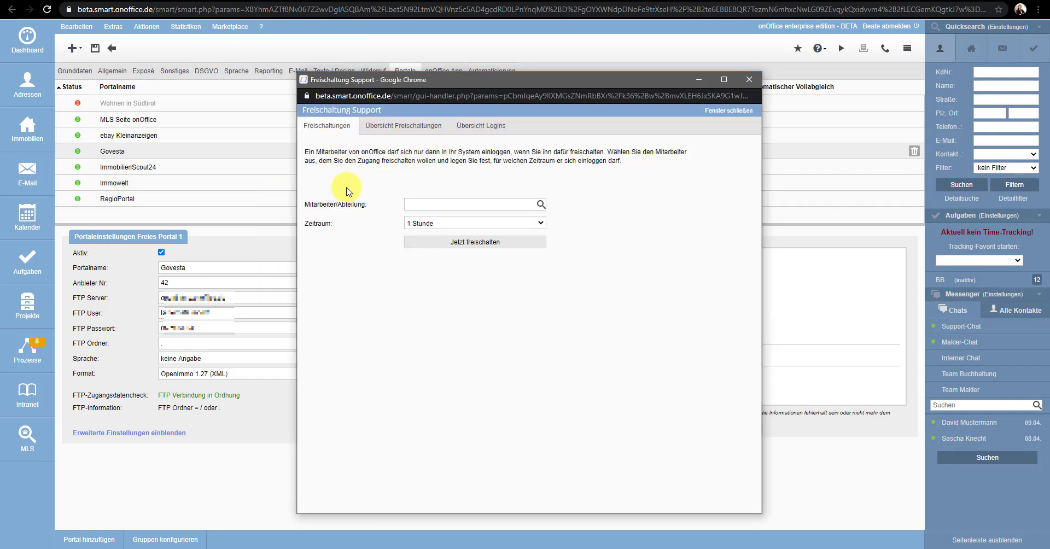
left_click(418, 200)
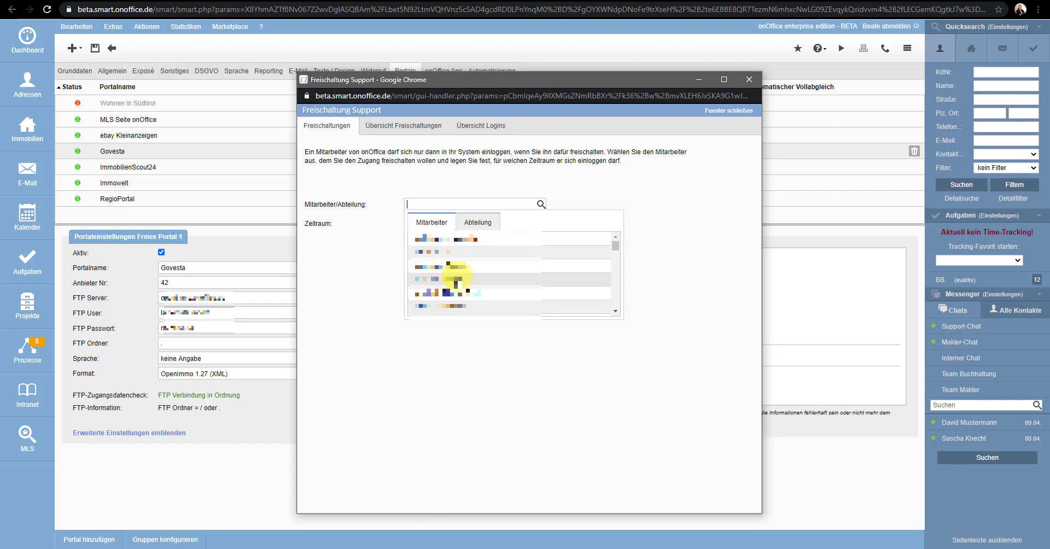
left_click(429, 308)
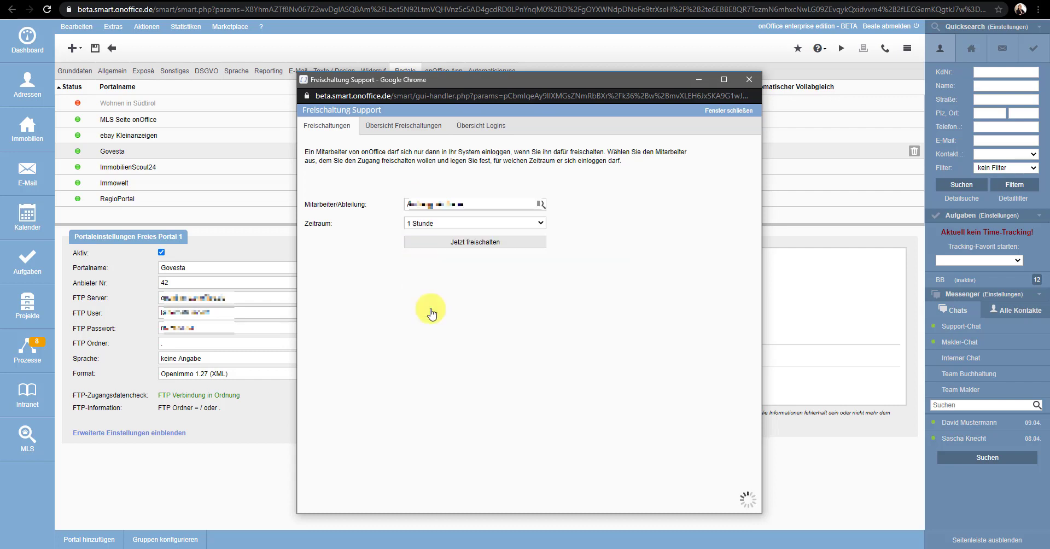
left_click(458, 224)
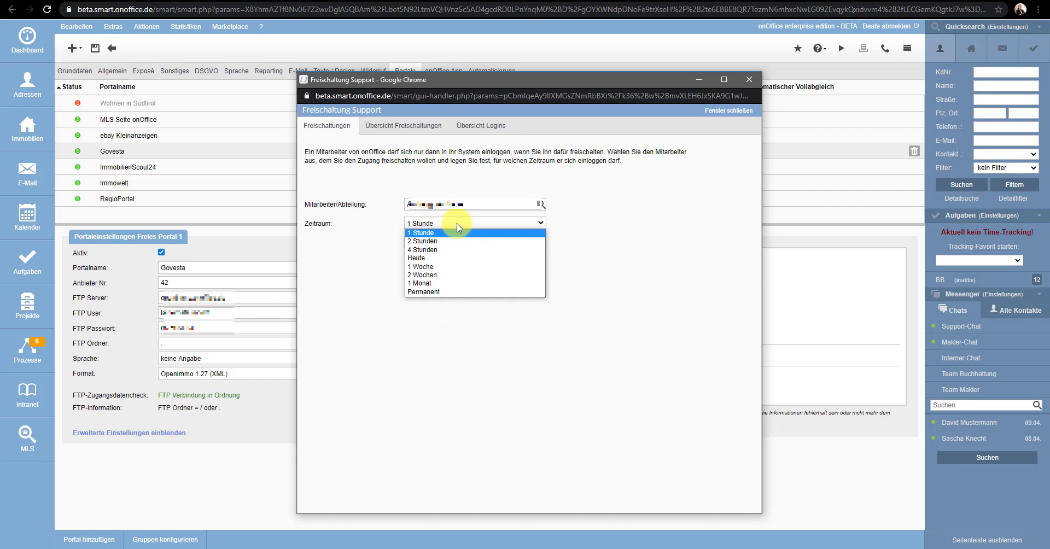
left_click(457, 225)
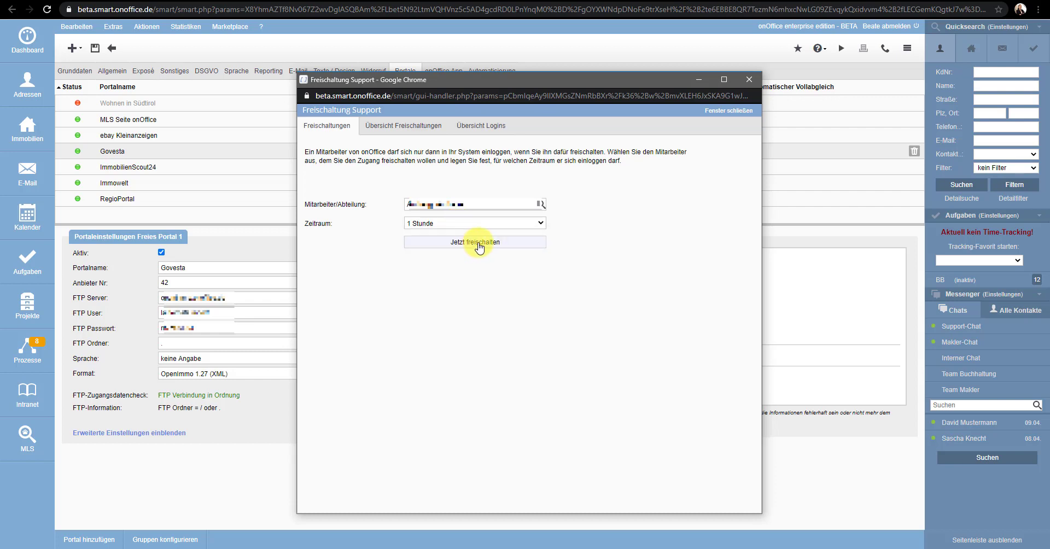
left_click(480, 246)
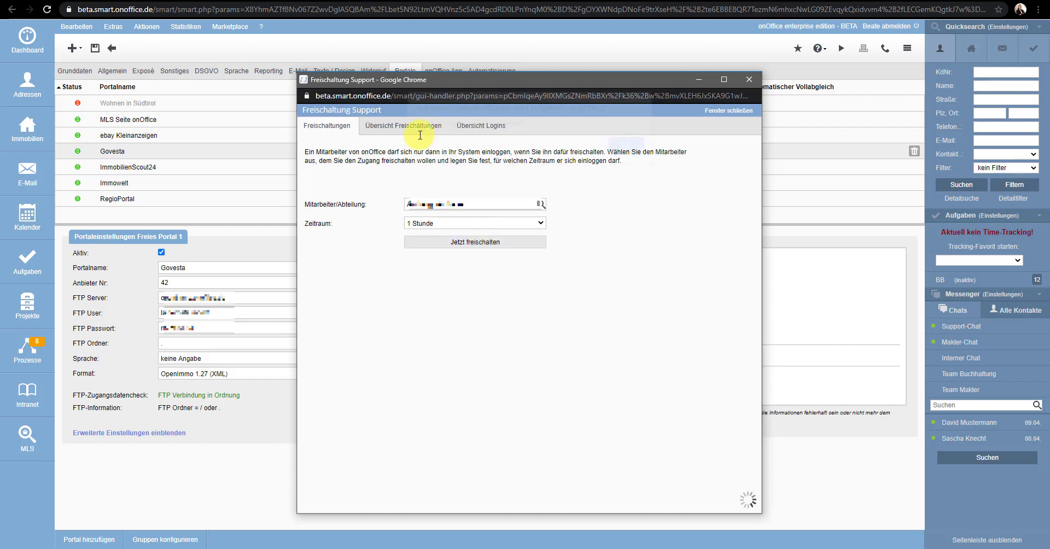
left_click(626, 155)
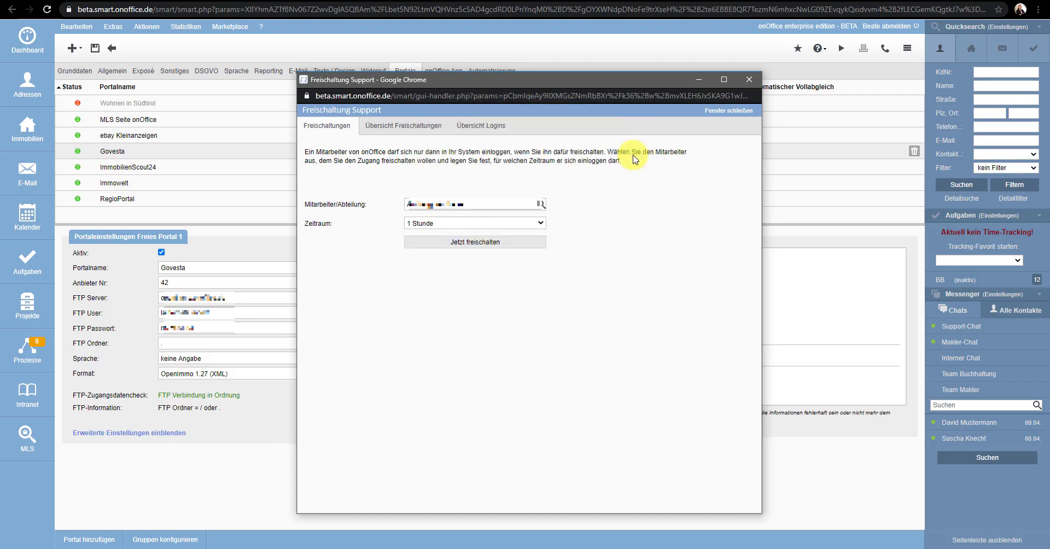
Step: Review the overviews of support activations and support logins, and return to the activation form
left_click(411, 129)
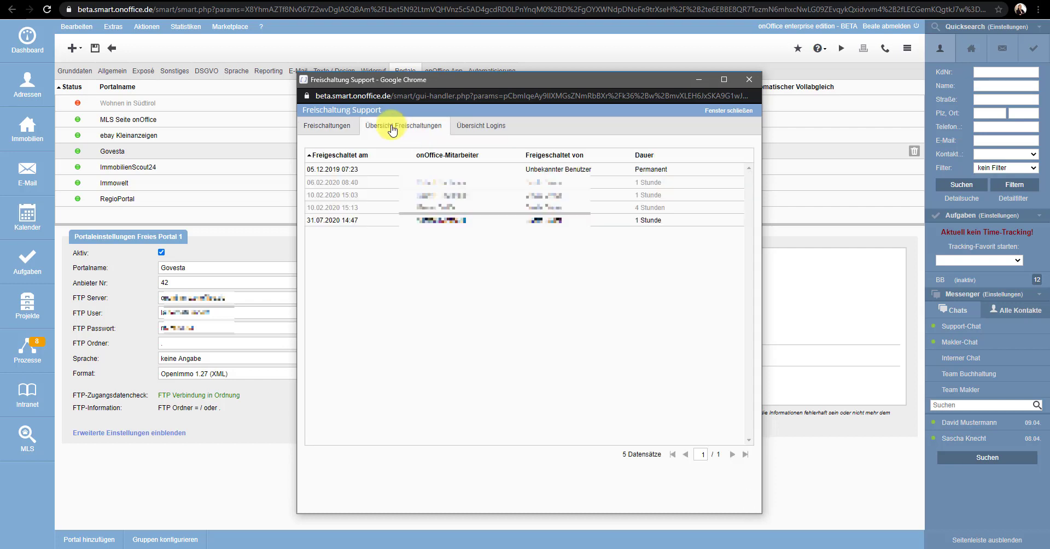
left_click(342, 169)
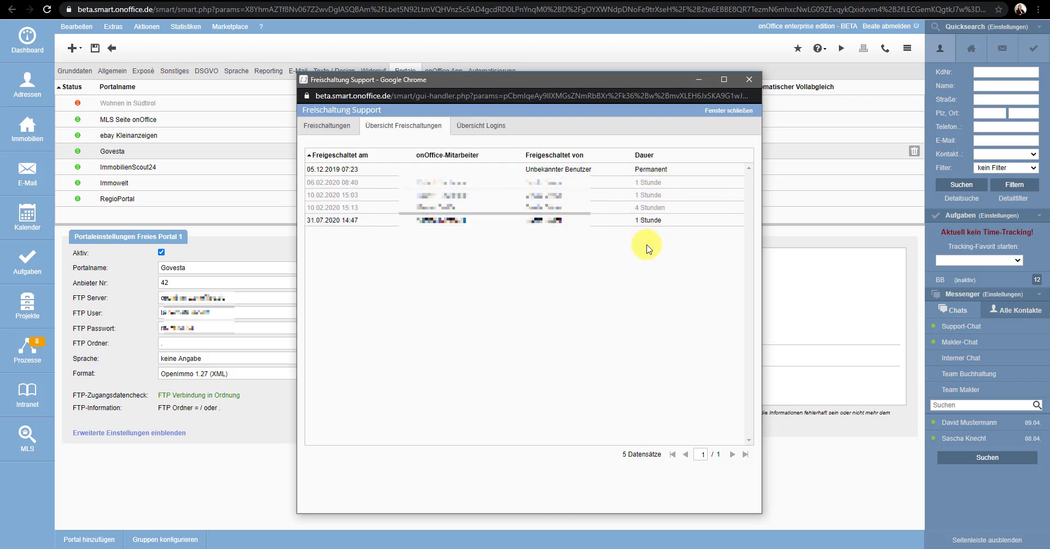
left_click(492, 127)
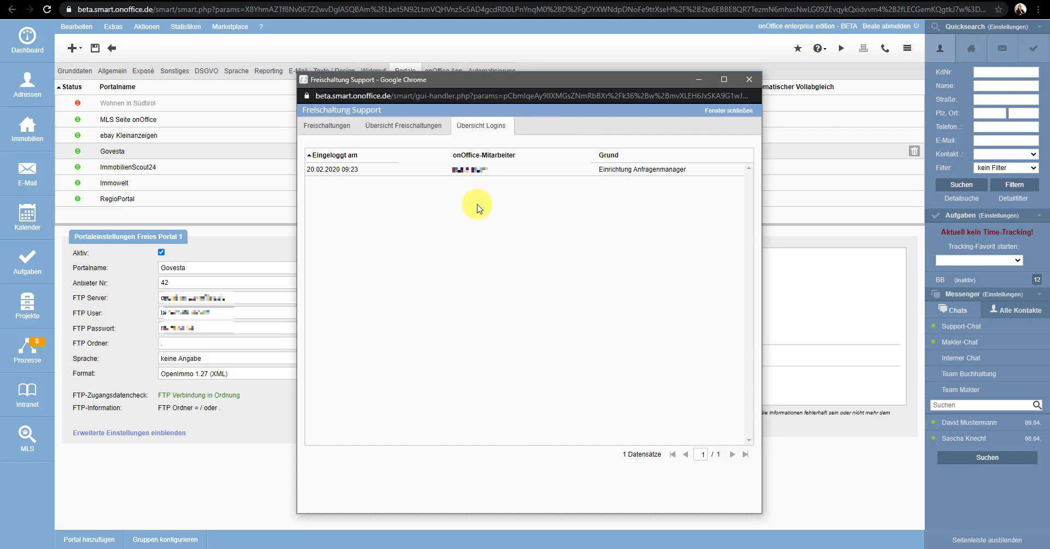
left_click(343, 131)
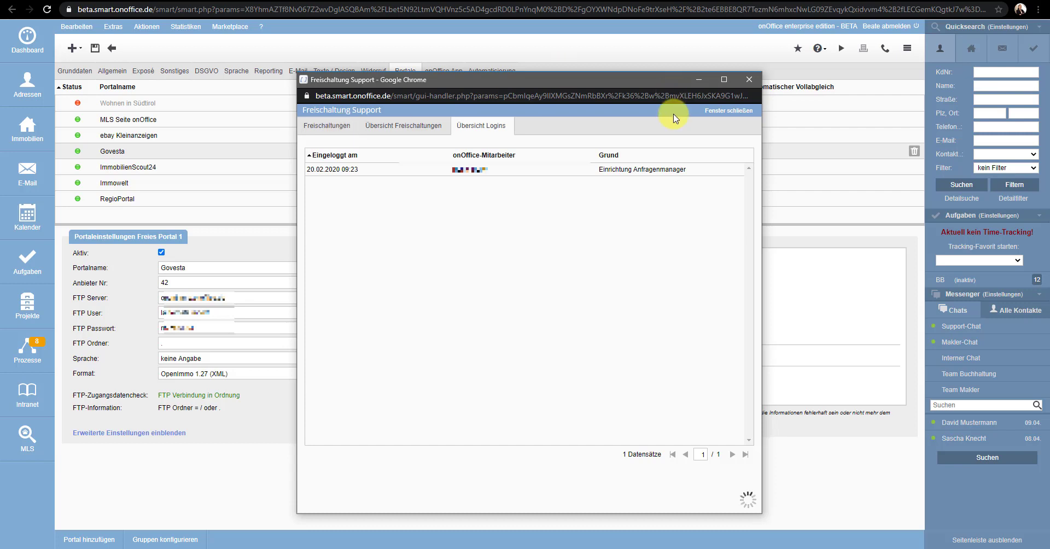
Step: Close the support activation window and examine the first active user's administrative right "Darf den onOffice Supportbenutzer freischalten" in the user management
left_click(748, 80)
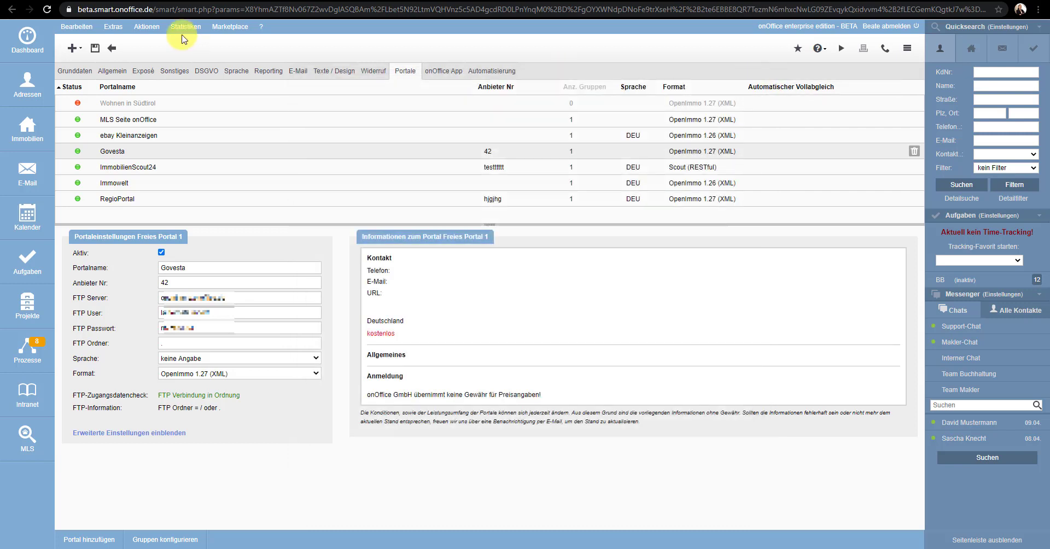
left_click(121, 32)
mouse_move(160, 180)
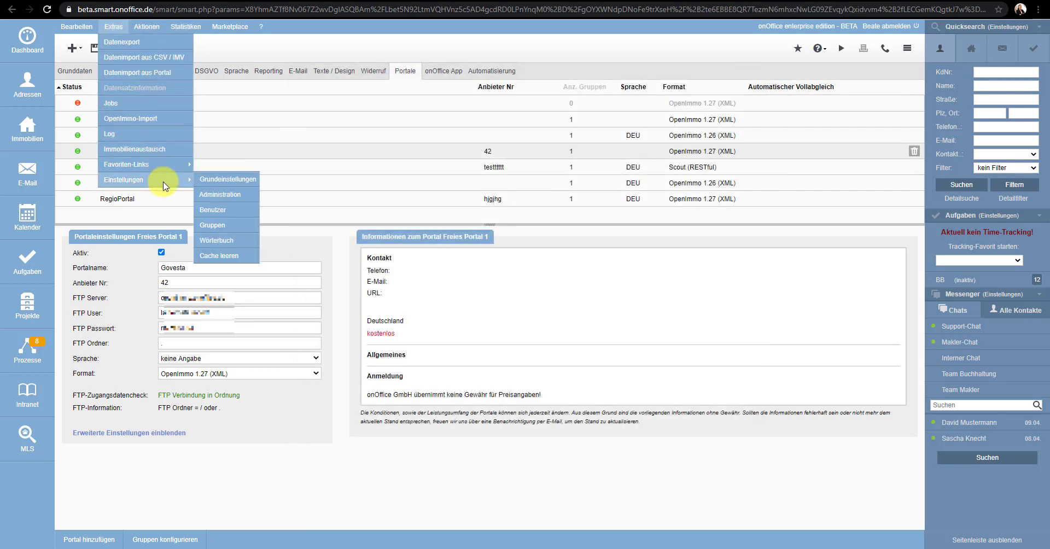
left_click(226, 210)
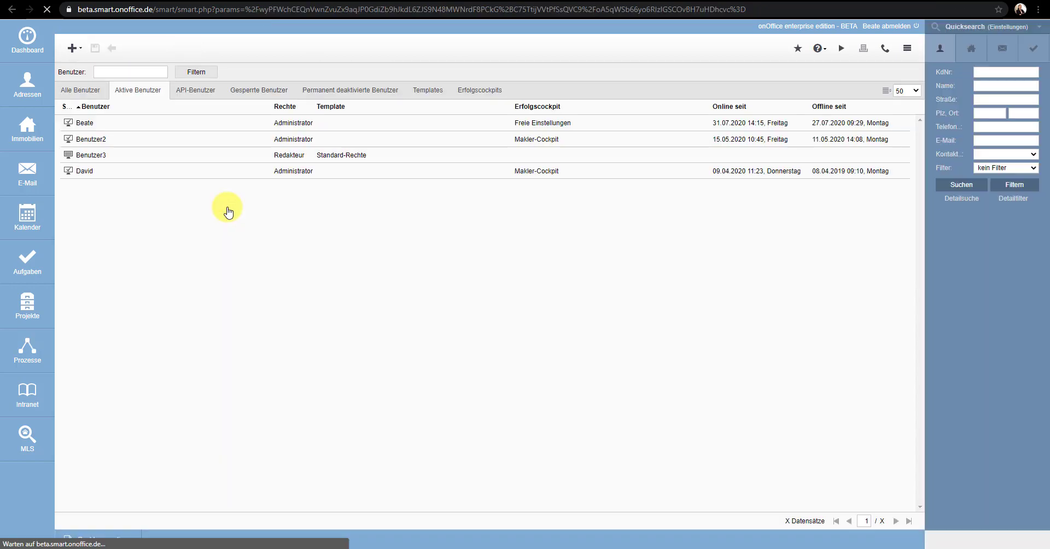
left_click(289, 127)
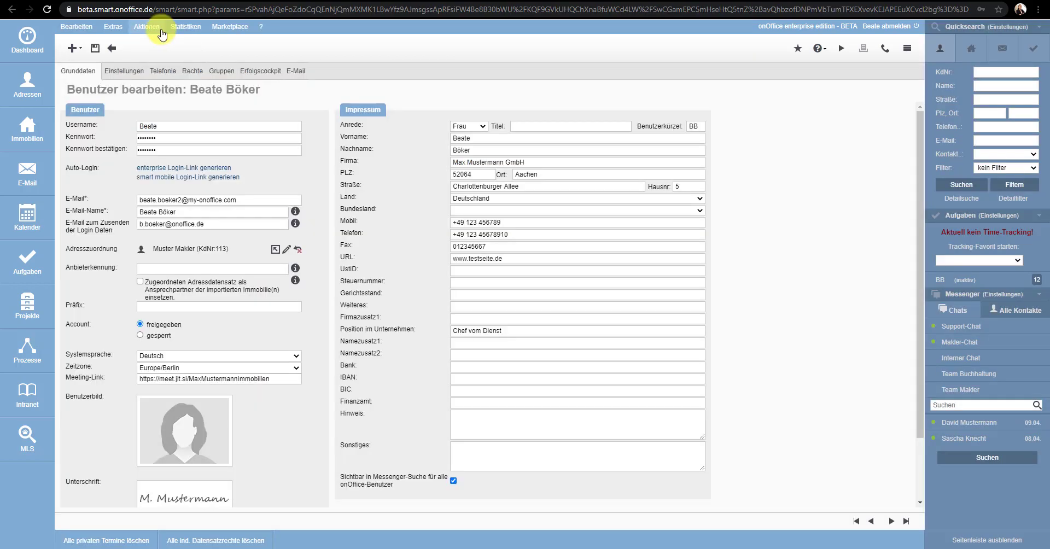
left_click(193, 75)
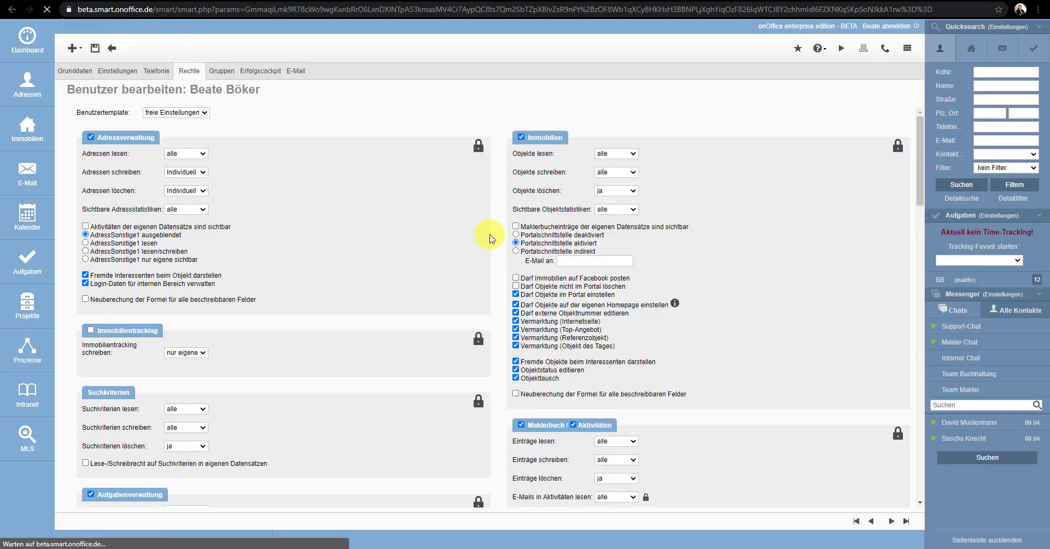
scroll(921, 493, "down", 12)
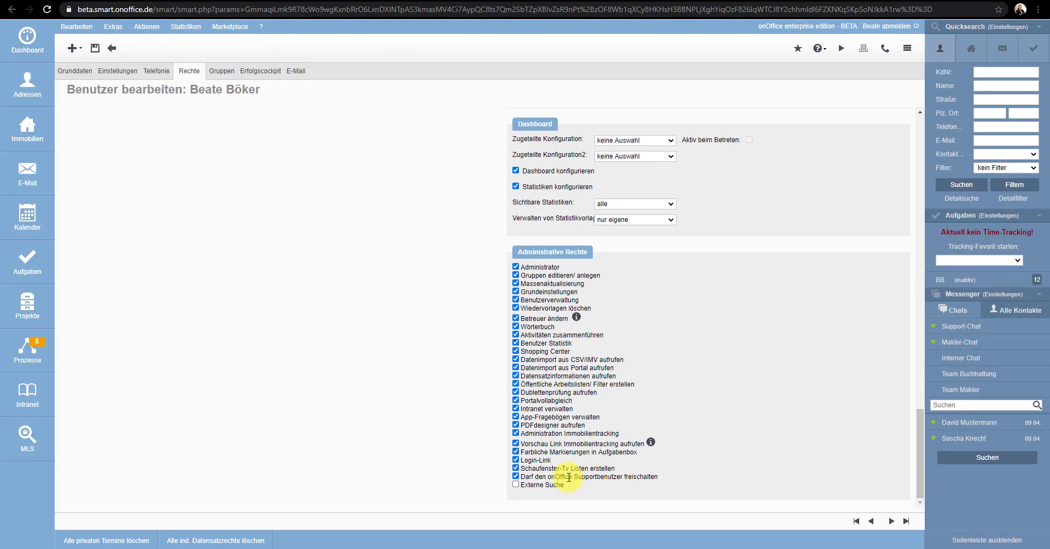
Step: Look up the Support-Kennwort erstellen function among the help options and bring up the help options again from the dashboard
left_click(262, 27)
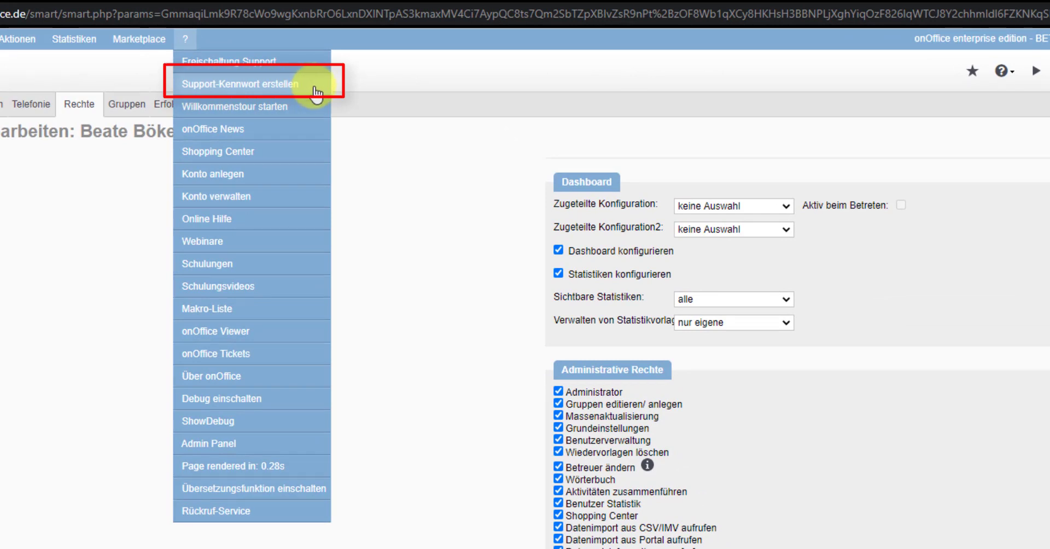
left_click(315, 89)
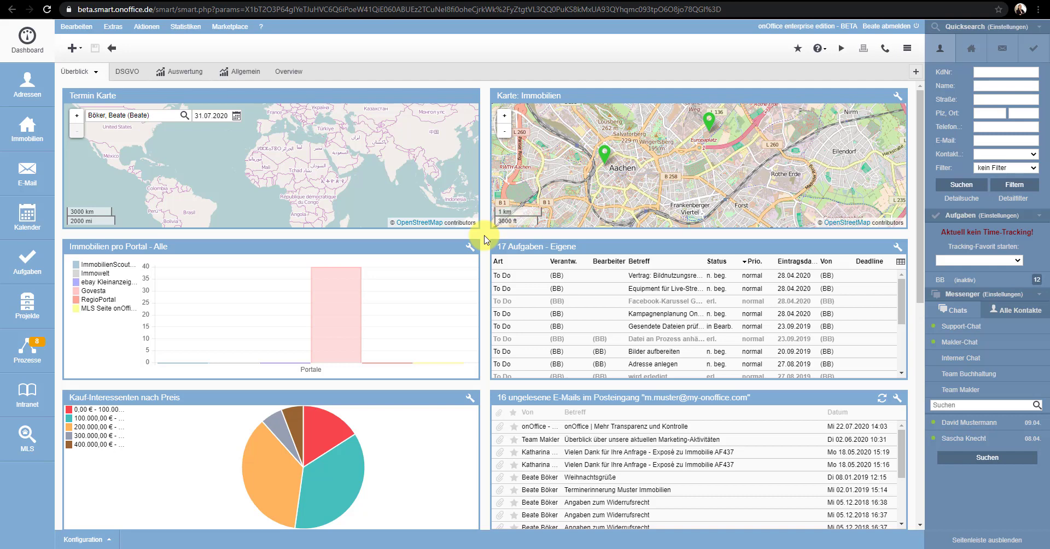
left_click(262, 28)
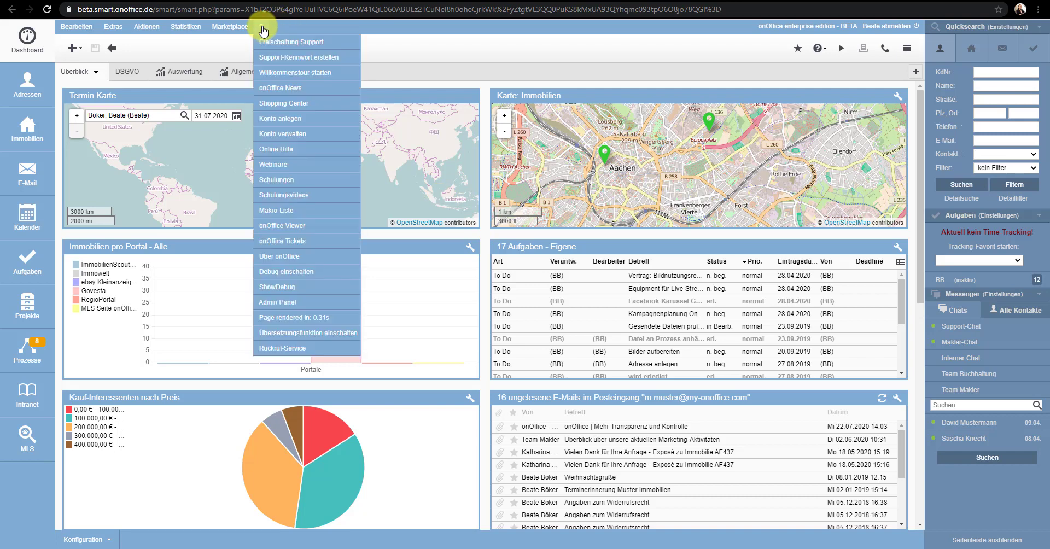